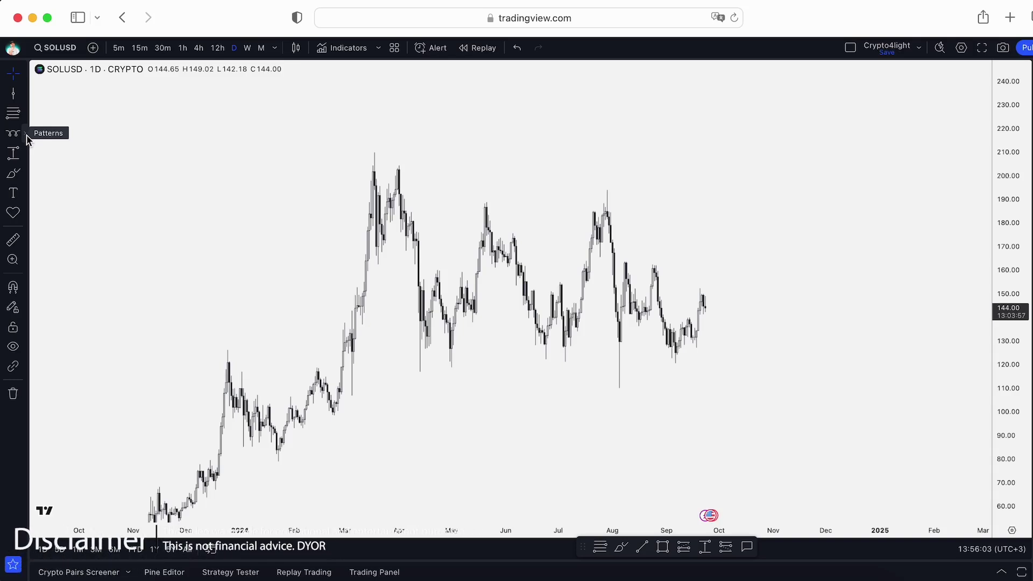
# Open the Patterns flyout listing Patterns, Elliott Waves and Cycles beside the SOLUSD daily chart
pyautogui.click(26, 135)
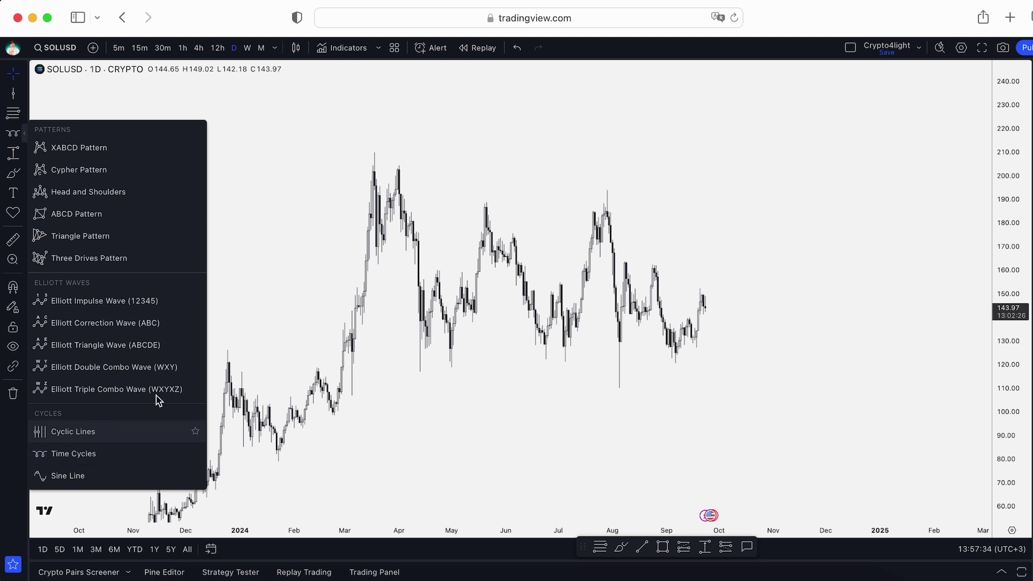
# Dismiss the drawing list and zoom the SOLUSD chart to December 2023 through early 2025
pyautogui.click(434, 249)
pyautogui.scroll(3, 434, 189)
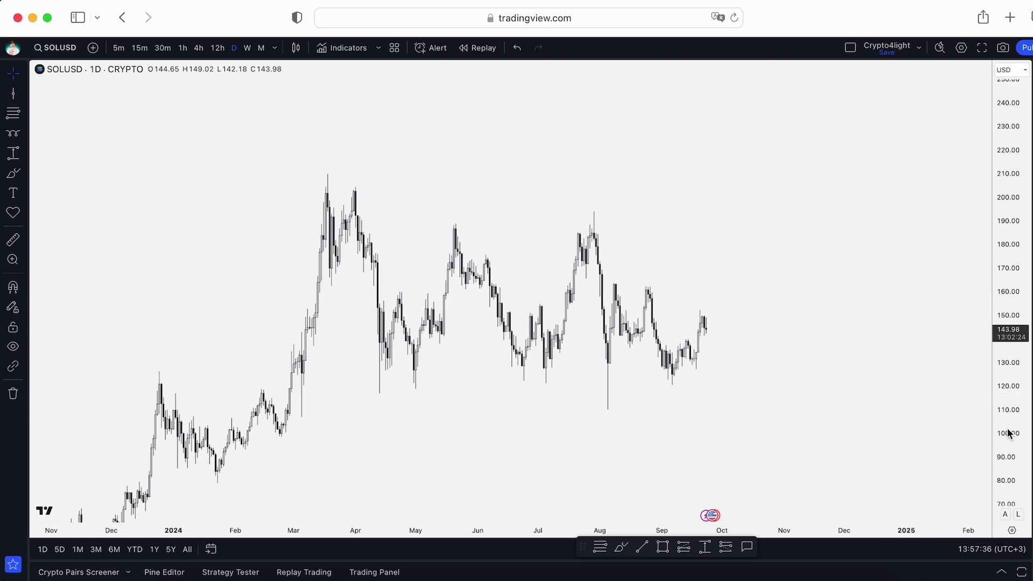
pyautogui.scroll(3, 1011, 431)
pyautogui.hscroll(-3, 873, 282)
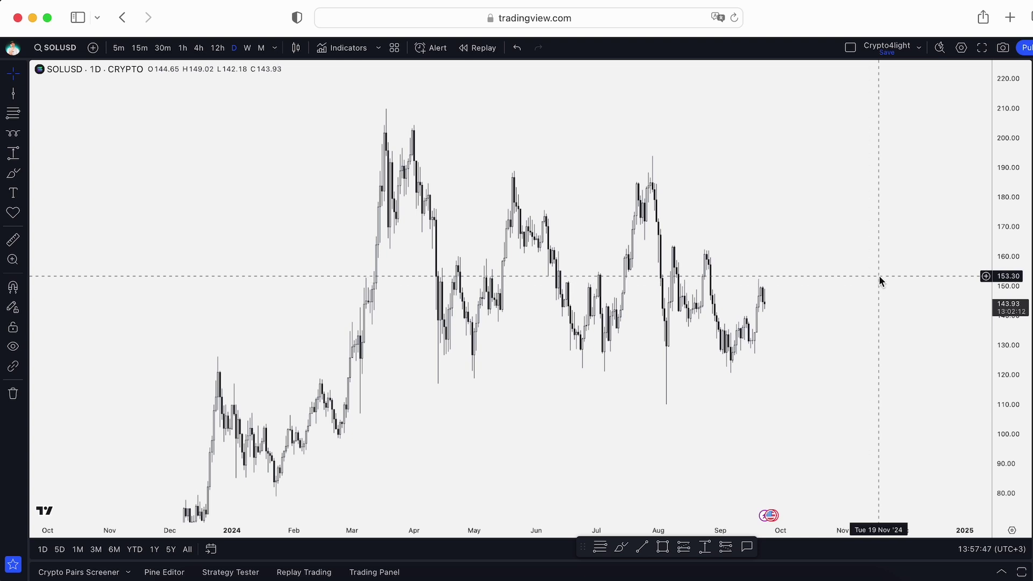
pyautogui.scroll(3, 867, 282)
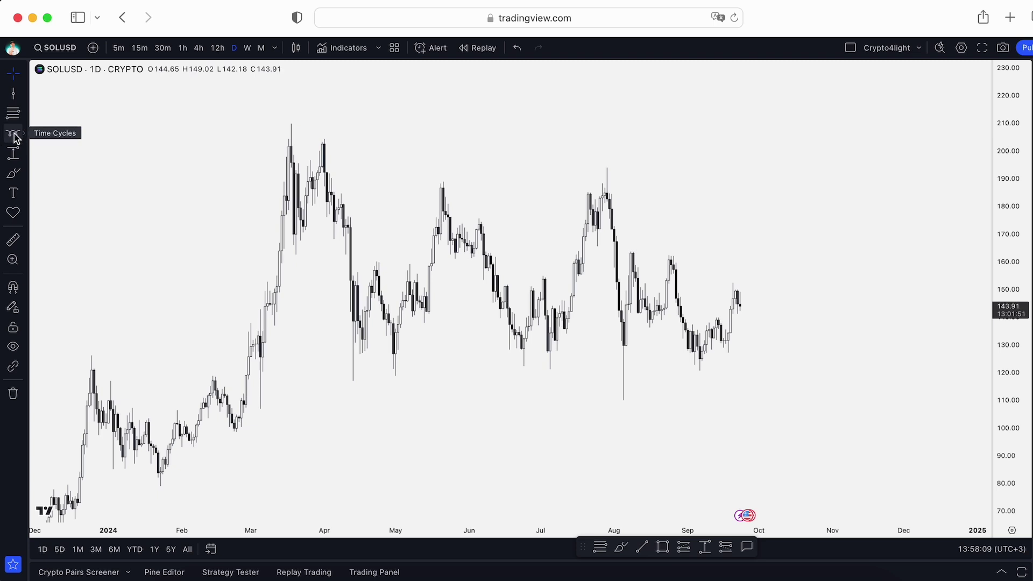
# Place trial vertical lines at 13 Apr and 13 May 2024
pyautogui.click(18, 96)
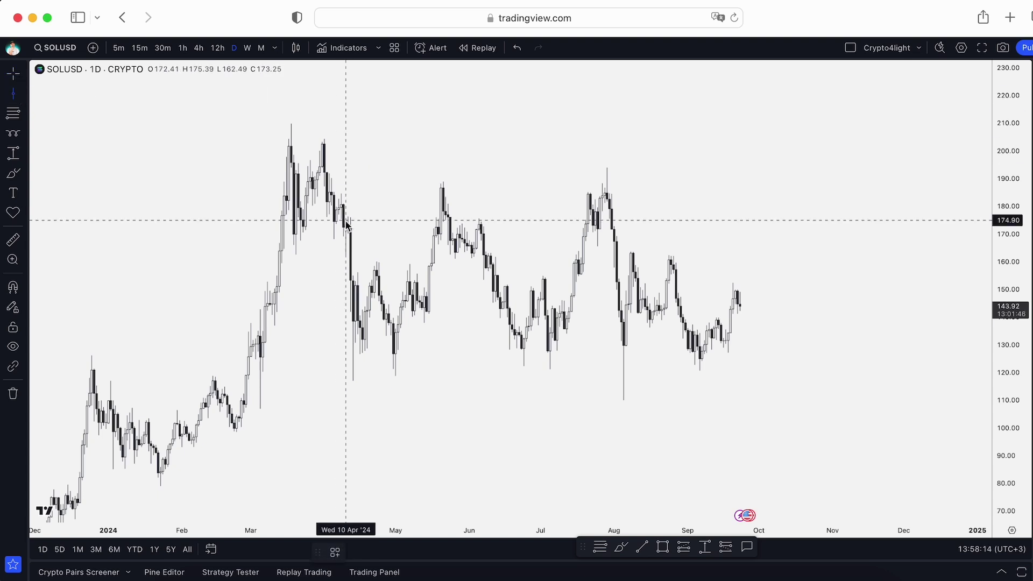
pyautogui.click(353, 379)
pyautogui.click(17, 94)
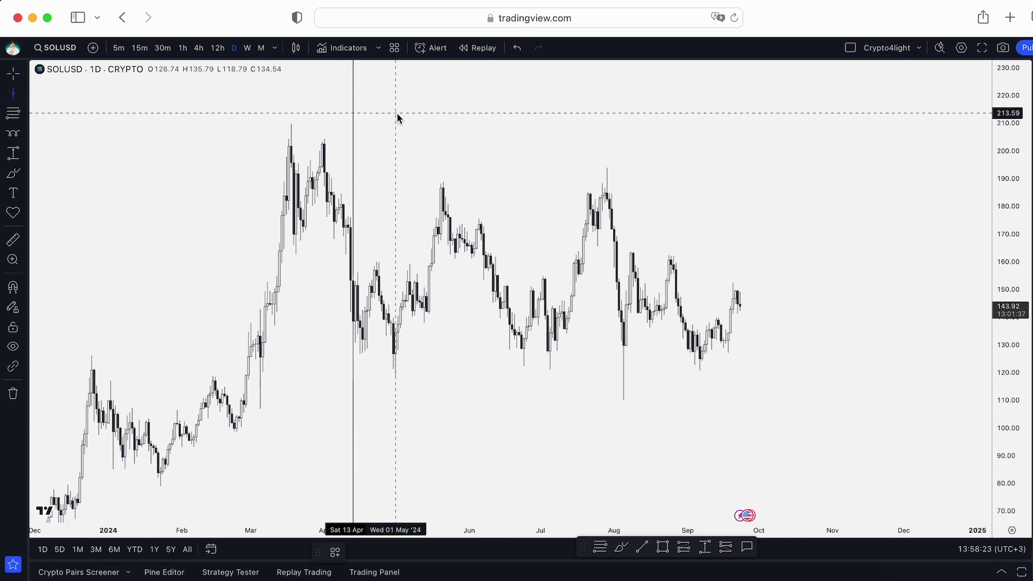
pyautogui.click(425, 129)
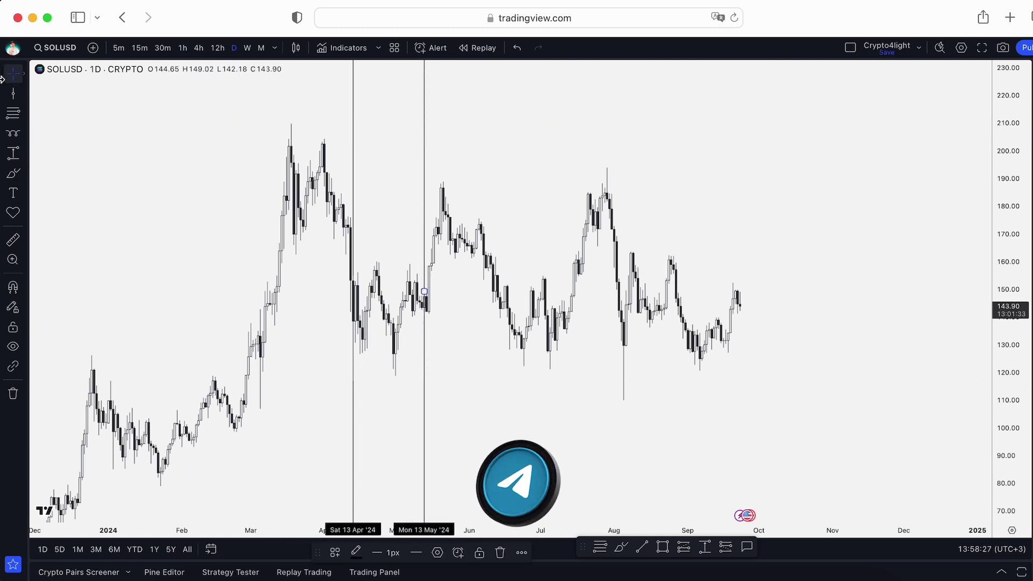
# Delete the 13 May trial vertical line and arm the Time Cycles drawing
pyautogui.click(20, 97)
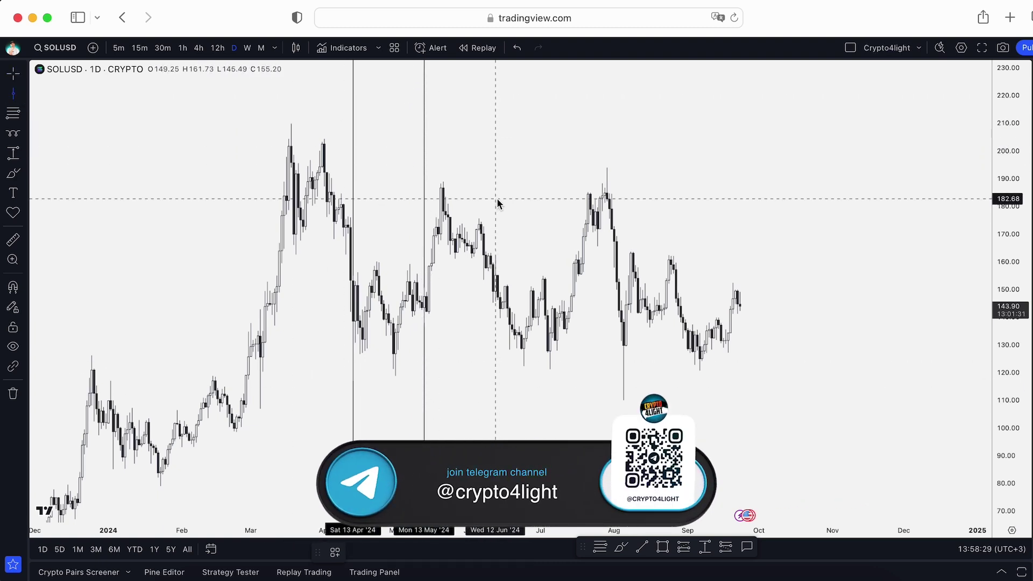
pyautogui.press('Escape')
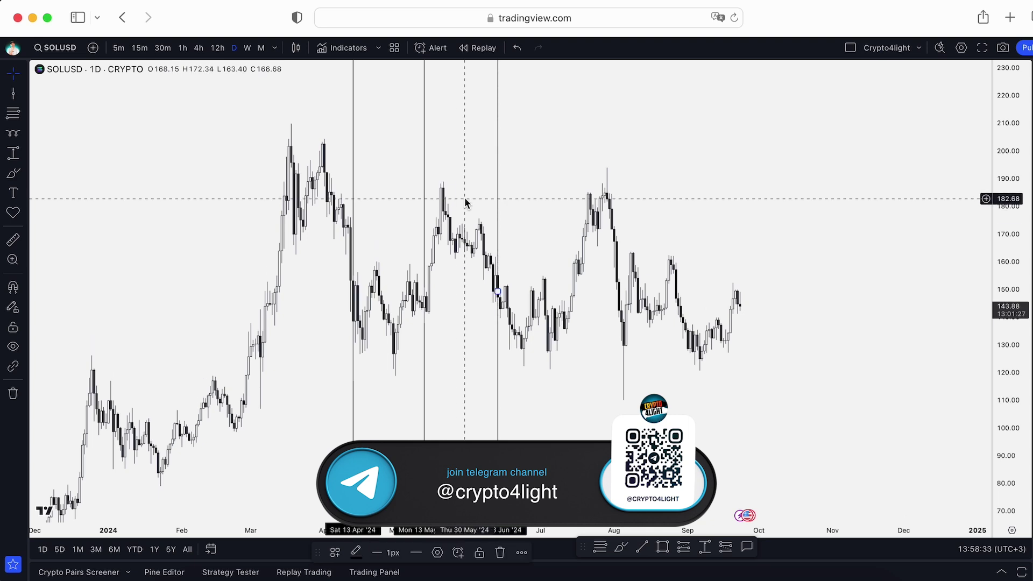
pyautogui.click(423, 210)
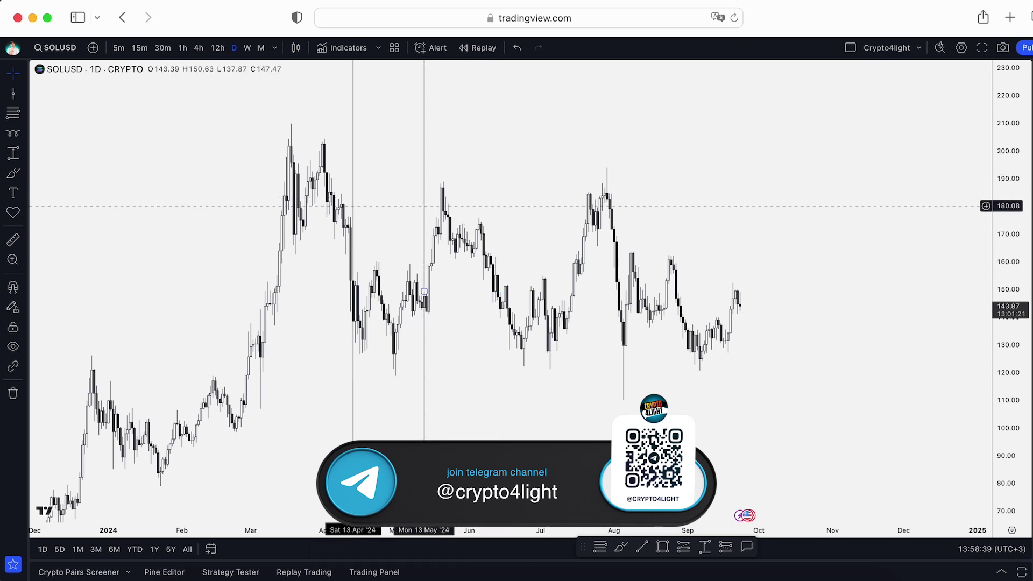
pyautogui.press('Delete')
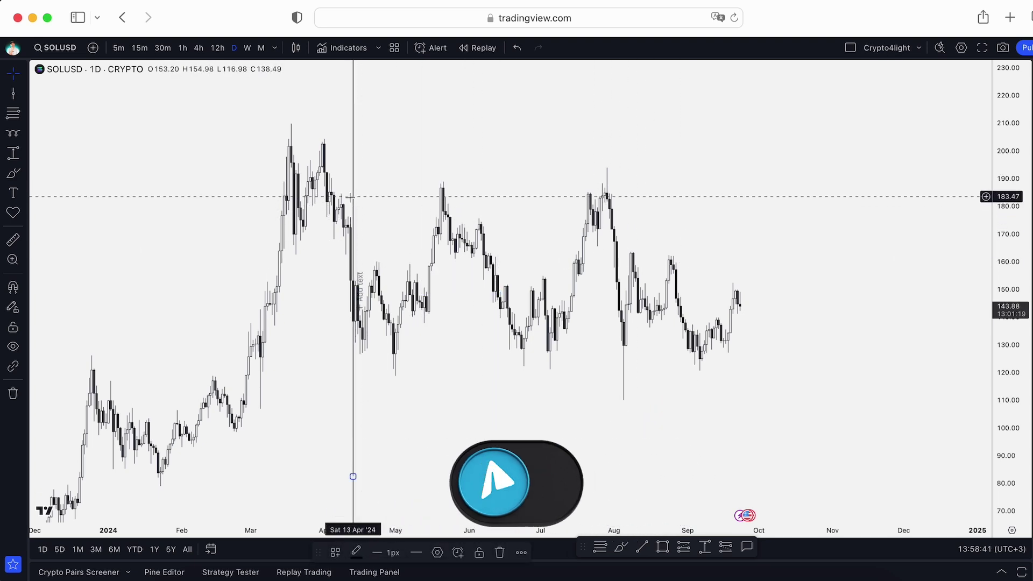
pyautogui.click(13, 132)
pyautogui.click(86, 455)
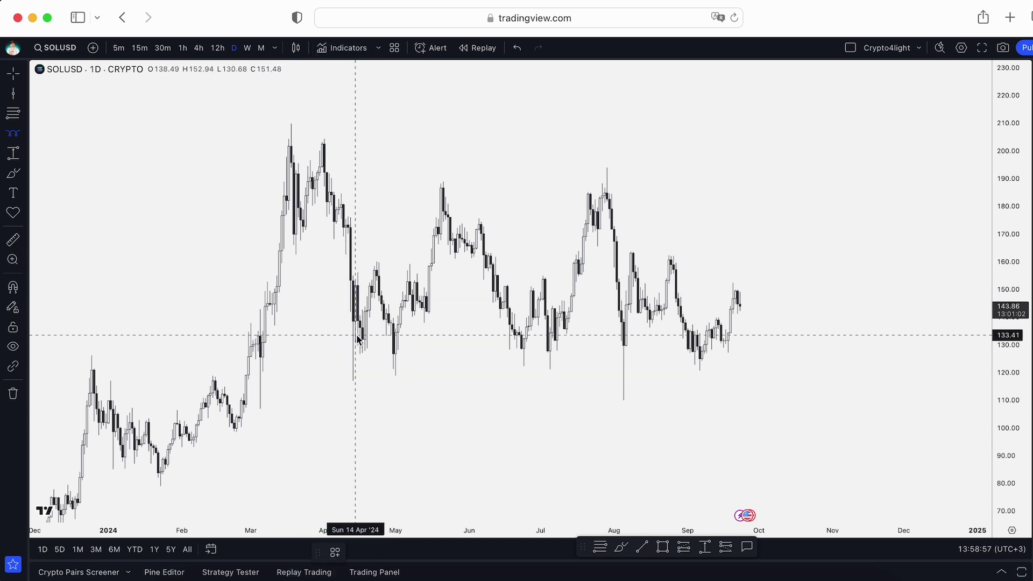
# Draw Time Cycles arcs from 13 Apr to 13 May and move them above the price peak
pyautogui.click(353, 354)
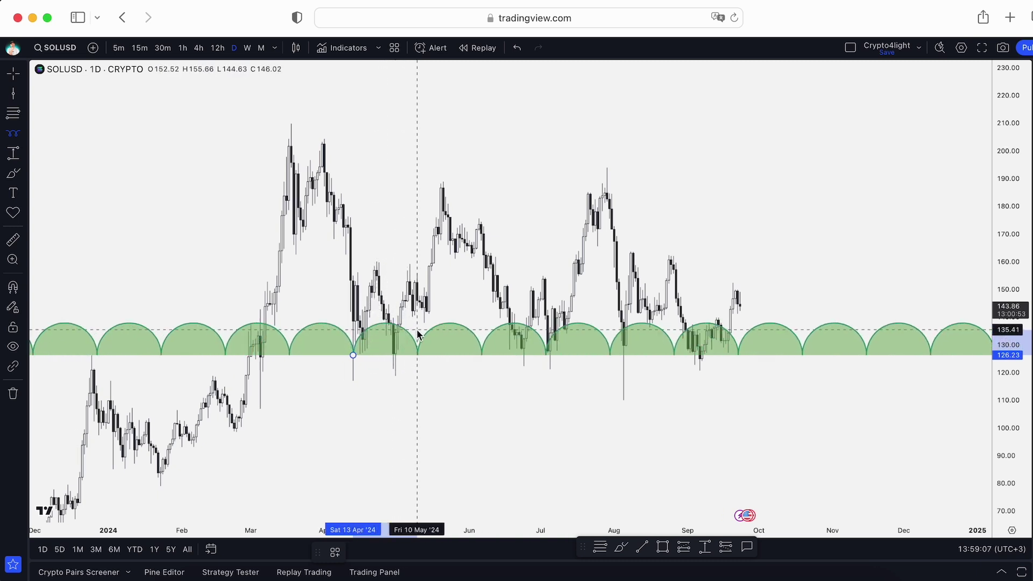
pyautogui.click(419, 338)
pyautogui.moveTo(409, 341)
pyautogui.mouseDown()
pyautogui.moveTo(388, 343)
pyautogui.moveTo(425, 344)
pyautogui.mouseUp()
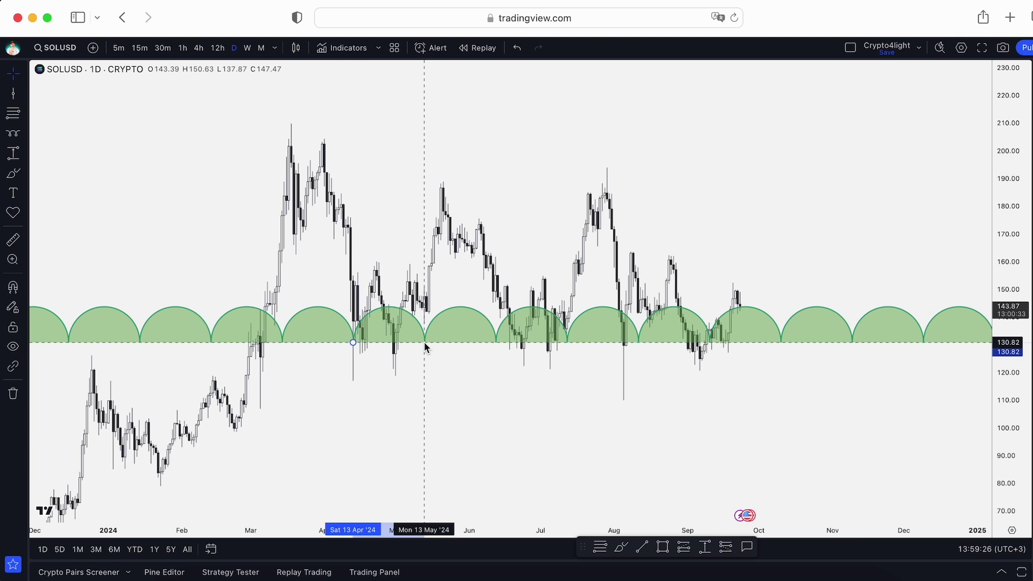
pyautogui.moveTo(425, 345); pyautogui.dragTo(424, 345)
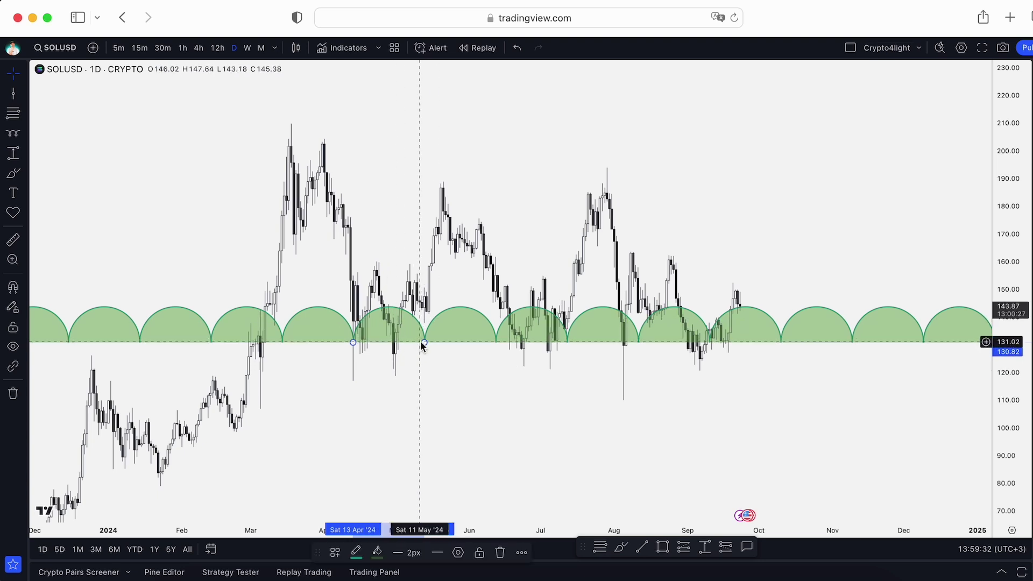
pyautogui.moveTo(427, 322); pyautogui.dragTo(430, 108)
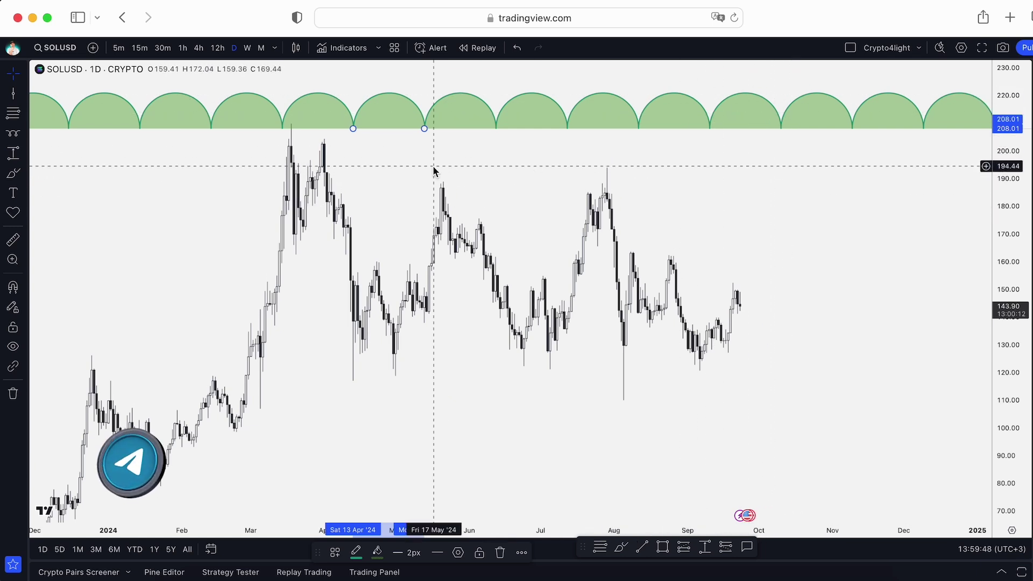
# Set the time cycles arc background fill to pink
pyautogui.doubleClick(410, 100)
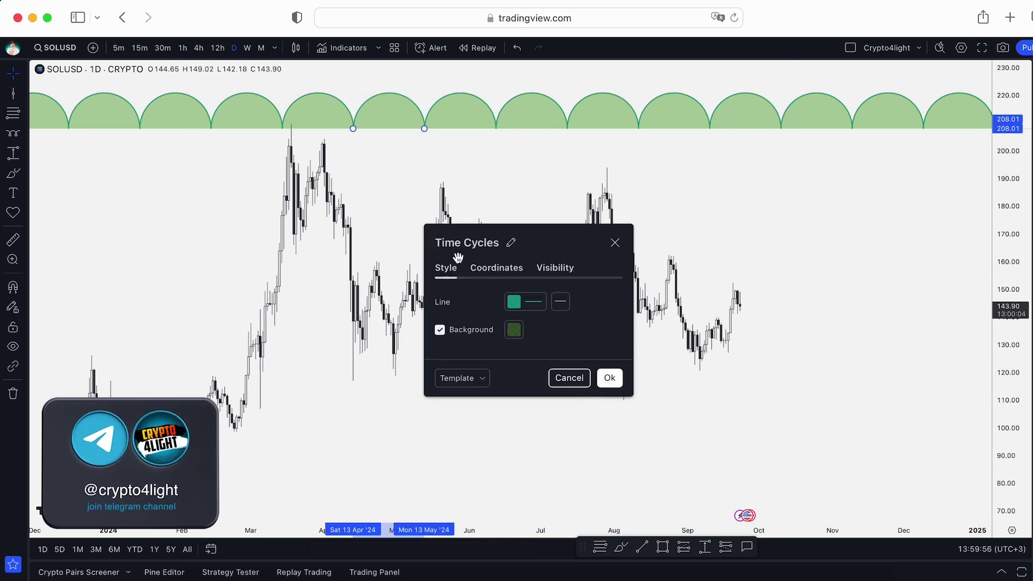
pyautogui.click(514, 330)
pyautogui.click(518, 396)
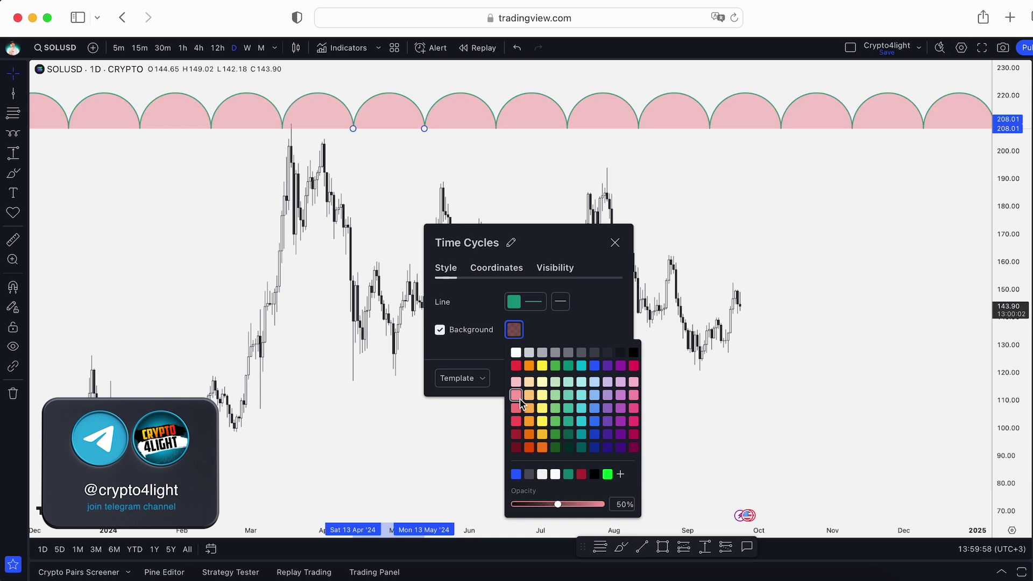
pyautogui.click(563, 240)
# Remove the pink time cycles drawing and pan the chart slightly left
pyautogui.rightClick(517, 102)
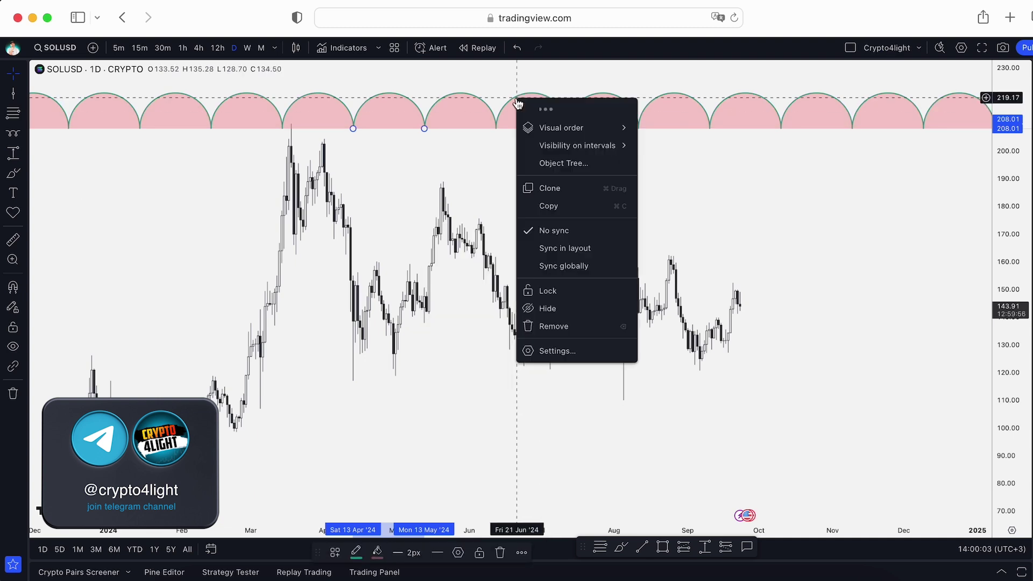
pyautogui.press('Escape')
pyautogui.moveTo(729, 250); pyautogui.dragTo(698, 269)
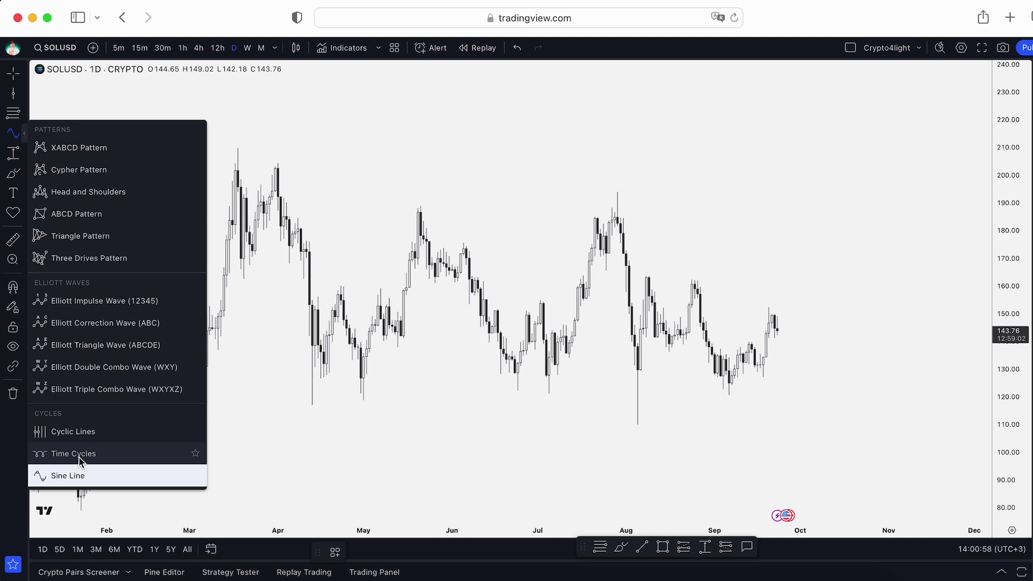
# Draw a sine line from the April low to the May high and widen its period
pyautogui.click(14, 131)
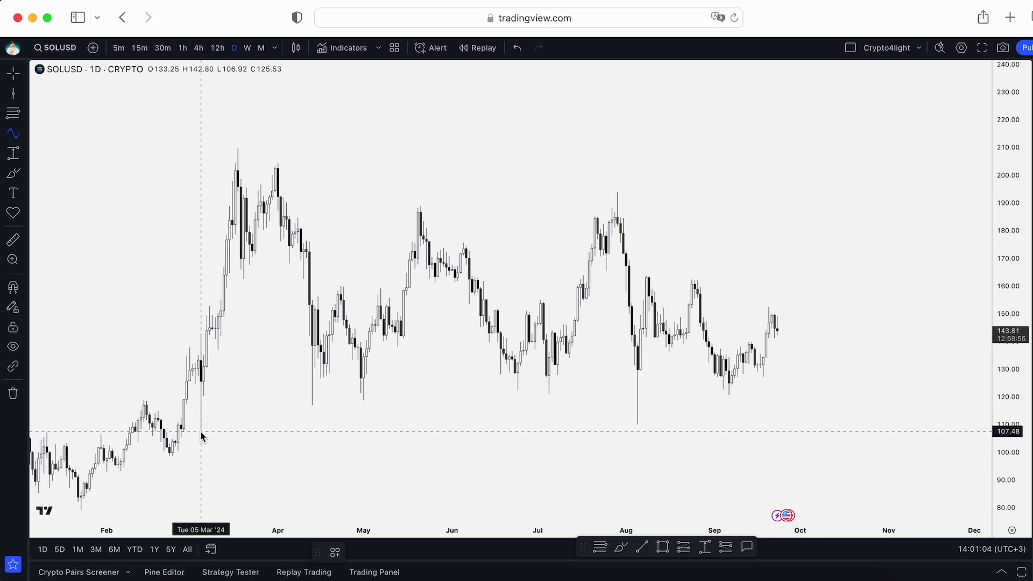
pyautogui.click(312, 403)
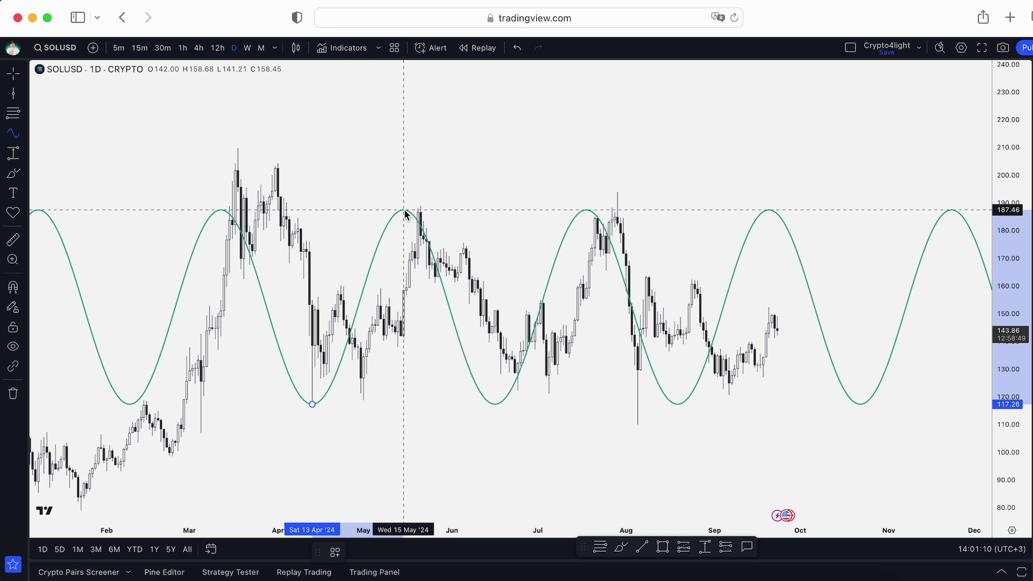
pyautogui.click(399, 208)
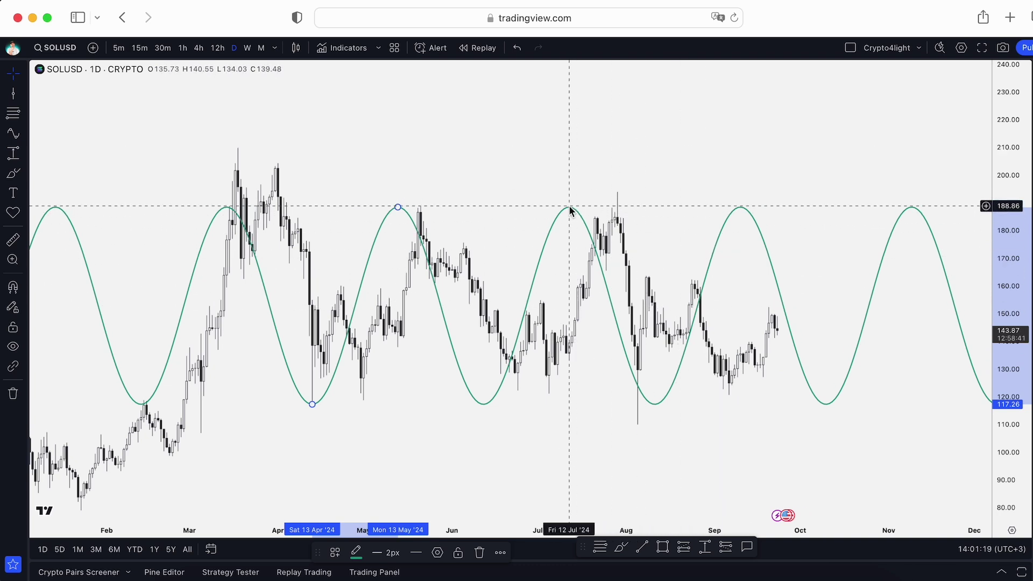
pyautogui.moveTo(398, 207)
pyautogui.mouseDown()
pyautogui.moveTo(621, 199)
pyautogui.moveTo(461, 138)
pyautogui.mouseUp()
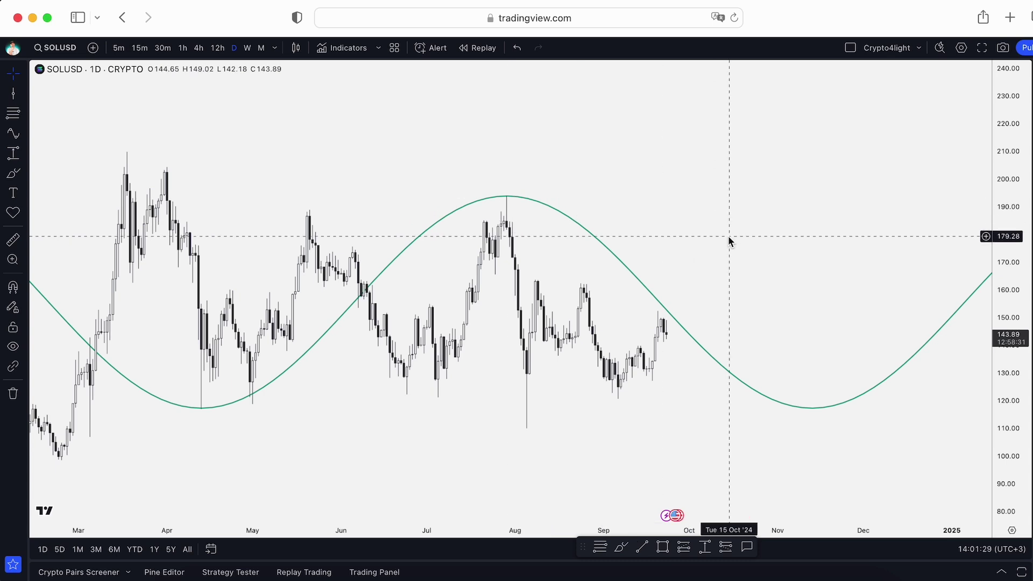
# Pan to later dates and shorten the sine wave's period
pyautogui.moveTo(729, 237); pyautogui.dragTo(636, 279)
pyautogui.scroll(-2, 700, 267)
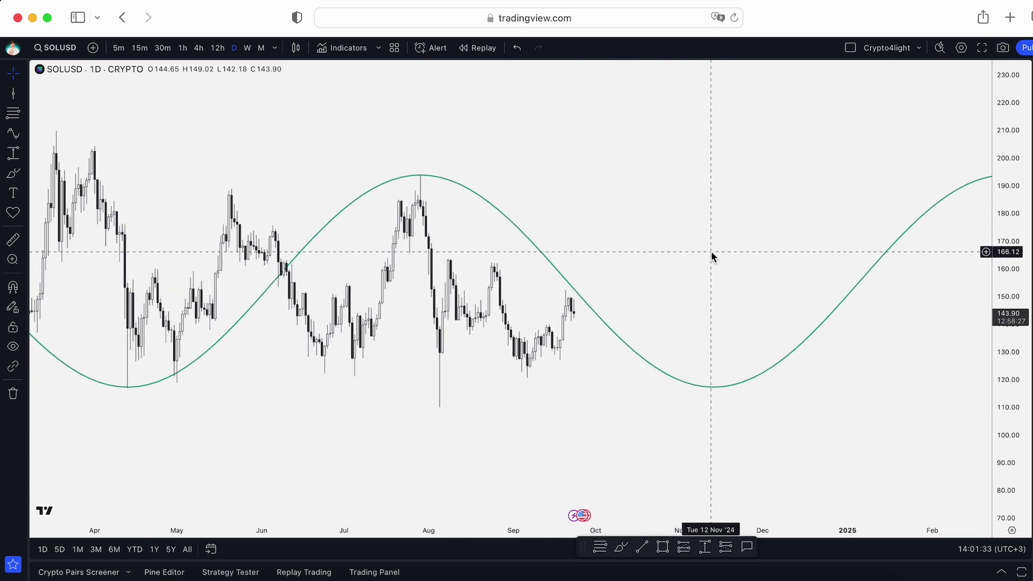
pyautogui.doubleClick(714, 386)
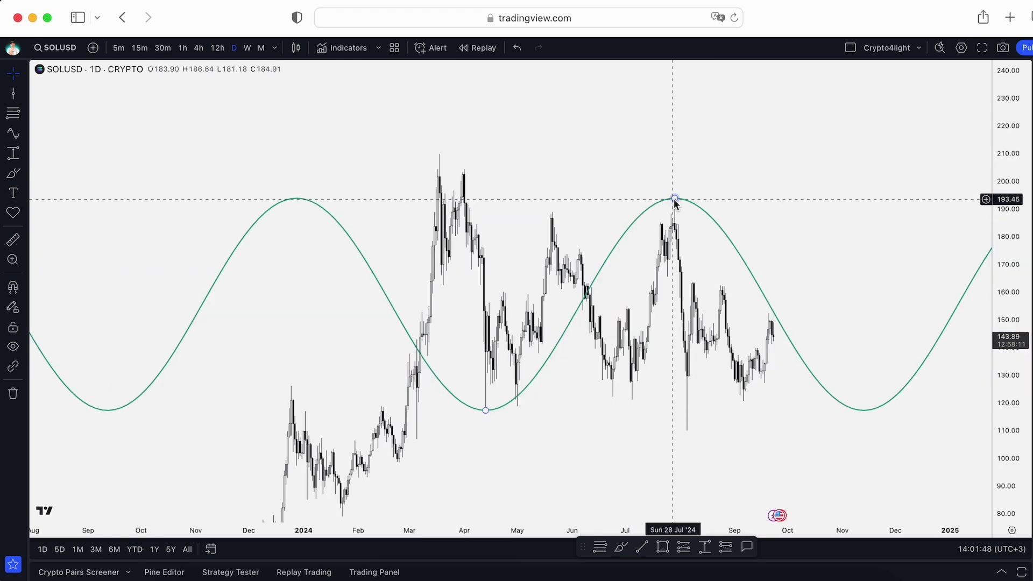
pyautogui.moveTo(673, 203); pyautogui.dragTo(504, 303)
pyautogui.scroll(3, 609, 207)
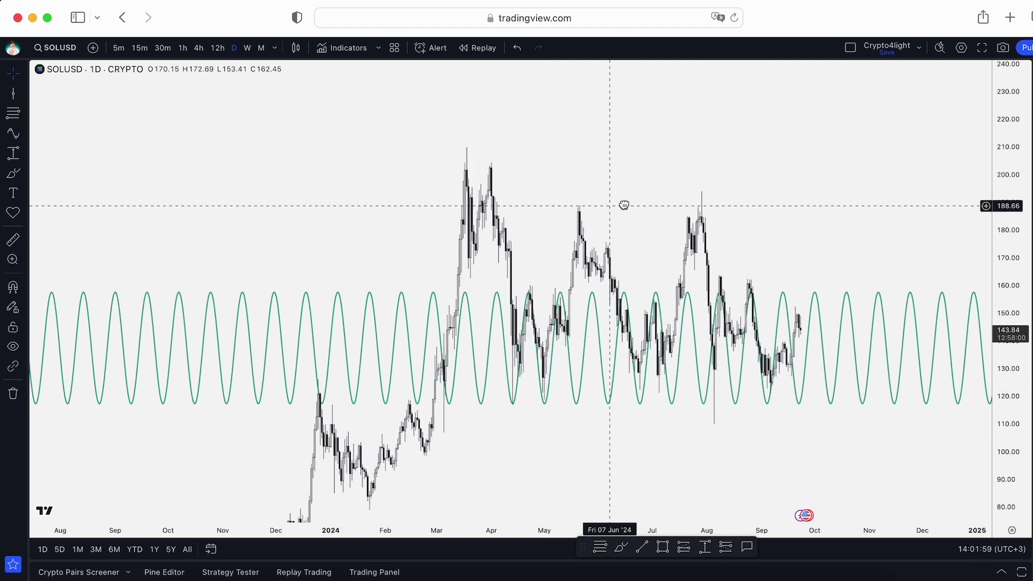
pyautogui.scroll(3, 545, 215)
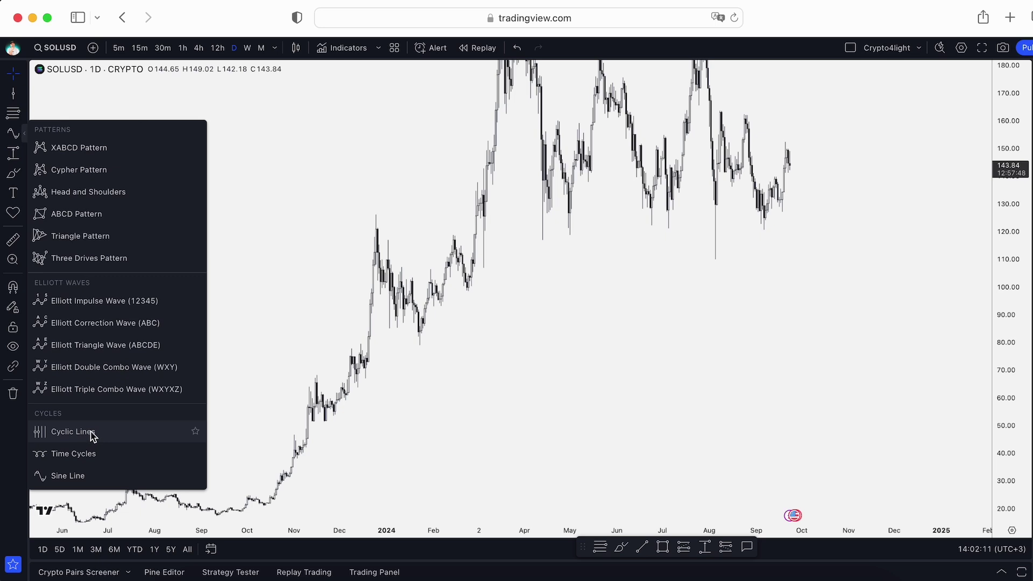
# Pick Cyclic Lines and pan the SOLUSD chart back to 2022–2024
pyautogui.click(93, 432)
pyautogui.scroll(-5, 969, 339)
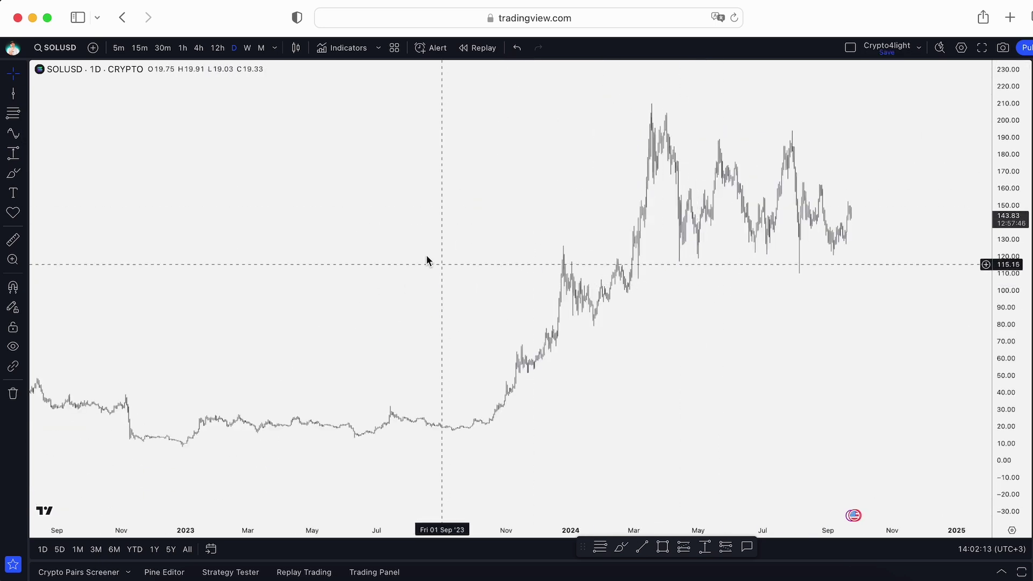
pyautogui.moveTo(427, 261); pyautogui.dragTo(655, 337)
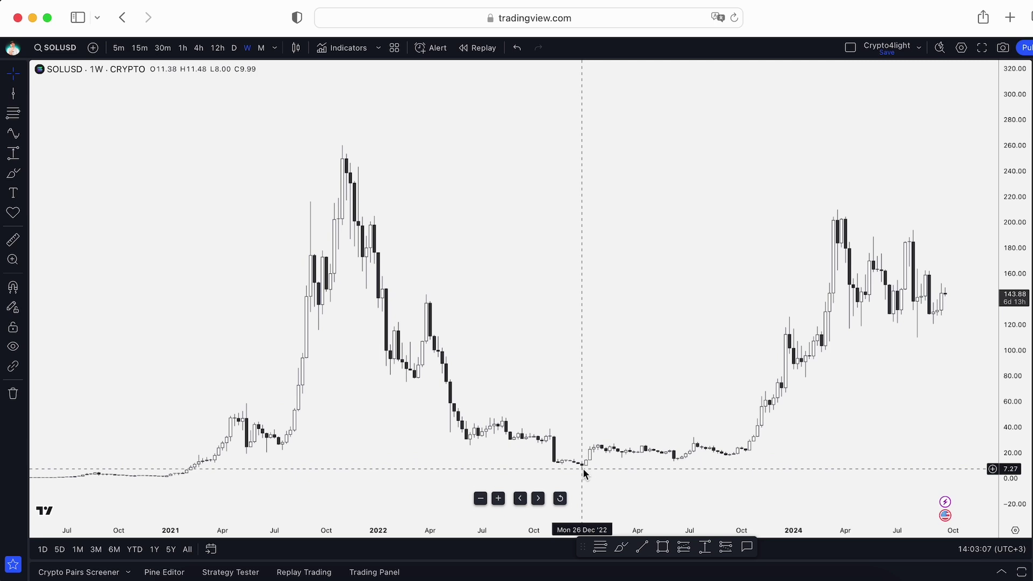
# Draw cyclic lines anchored at the November 2021 peak with spacing to the December 2022 low
pyautogui.click(25, 135)
pyautogui.click(76, 432)
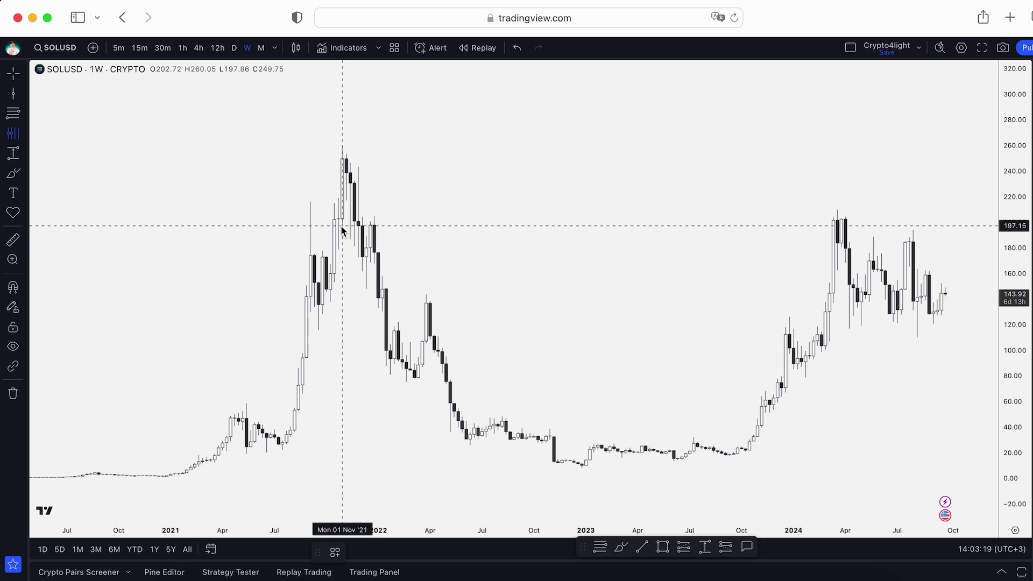
pyautogui.click(342, 145)
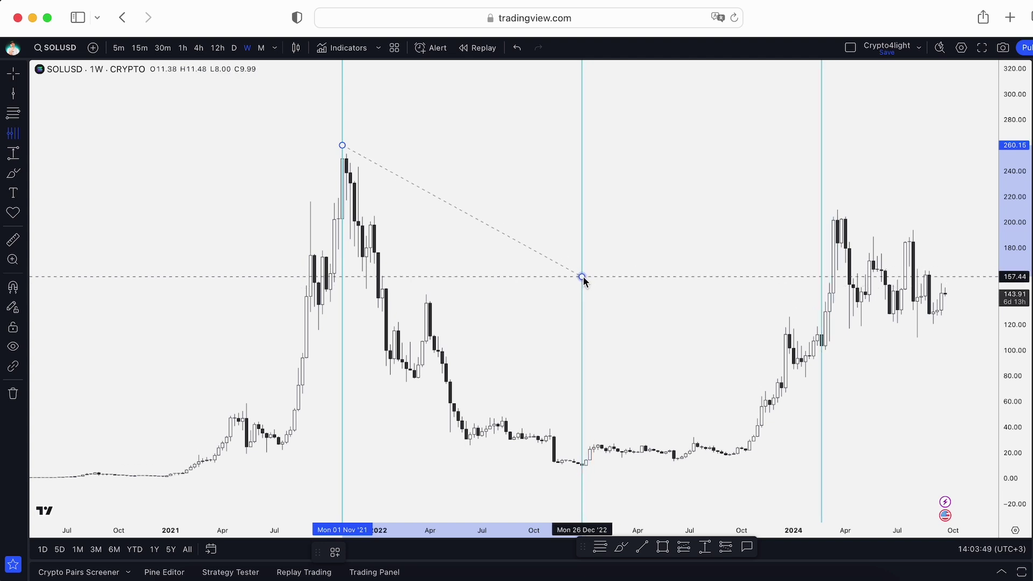
pyautogui.click(583, 276)
# Stretch the price scale for headroom and switch the chart to daily candles
pyautogui.hscroll(10, 562, 179)
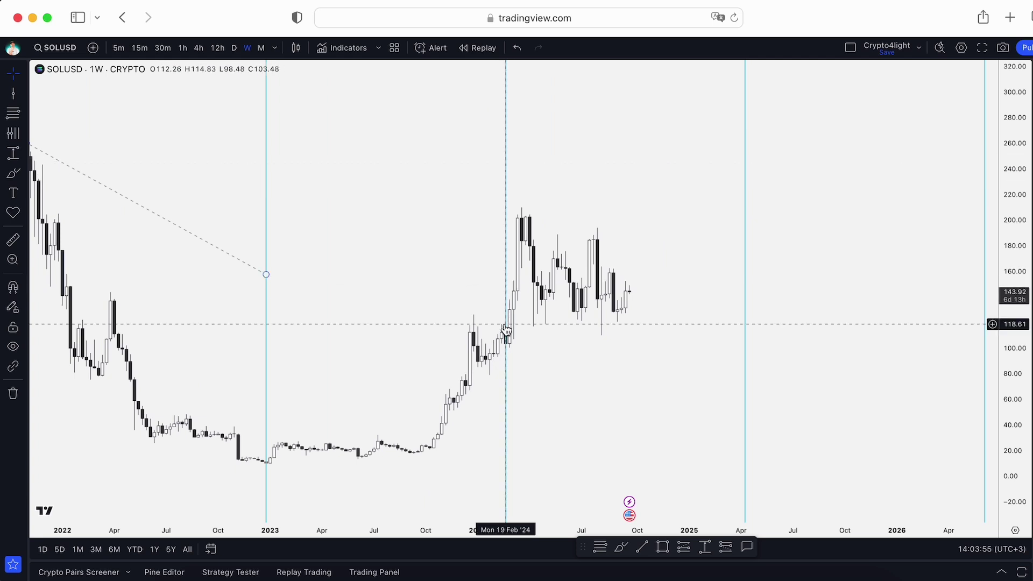
pyautogui.hscroll(4, 618, 169)
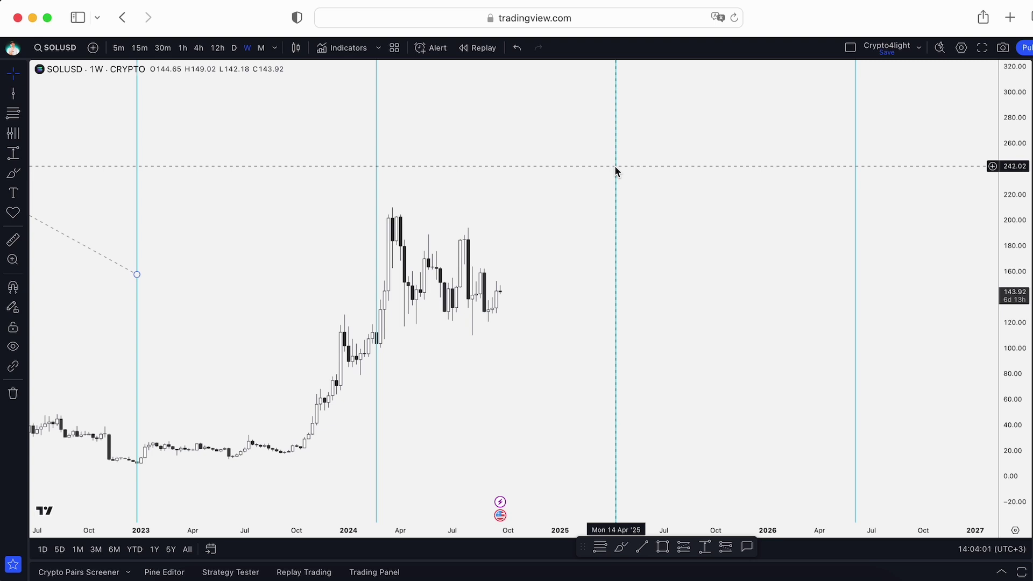
pyautogui.scroll(-5, 616, 170)
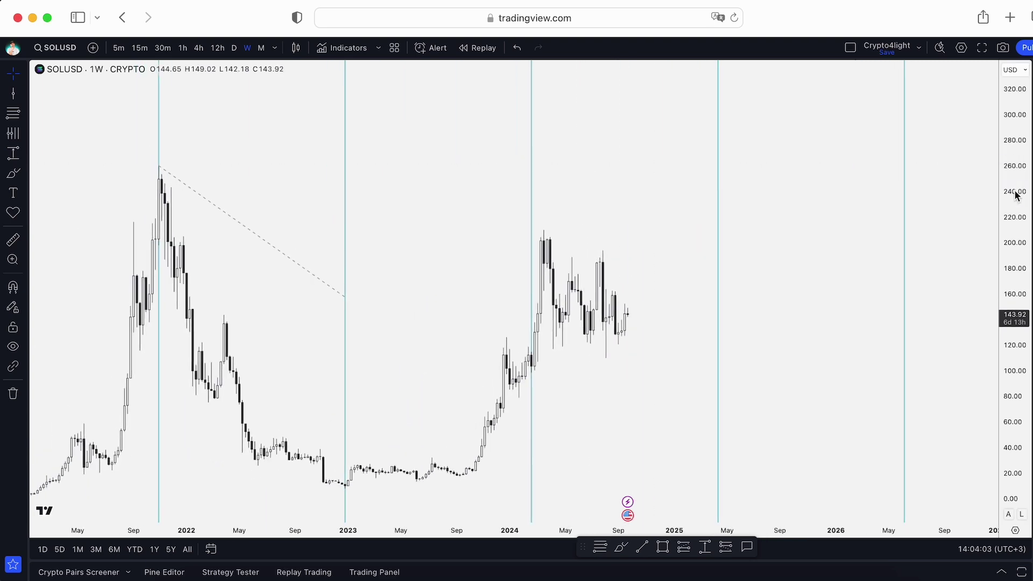
pyautogui.moveTo(1017, 195); pyautogui.dragTo(660, 317)
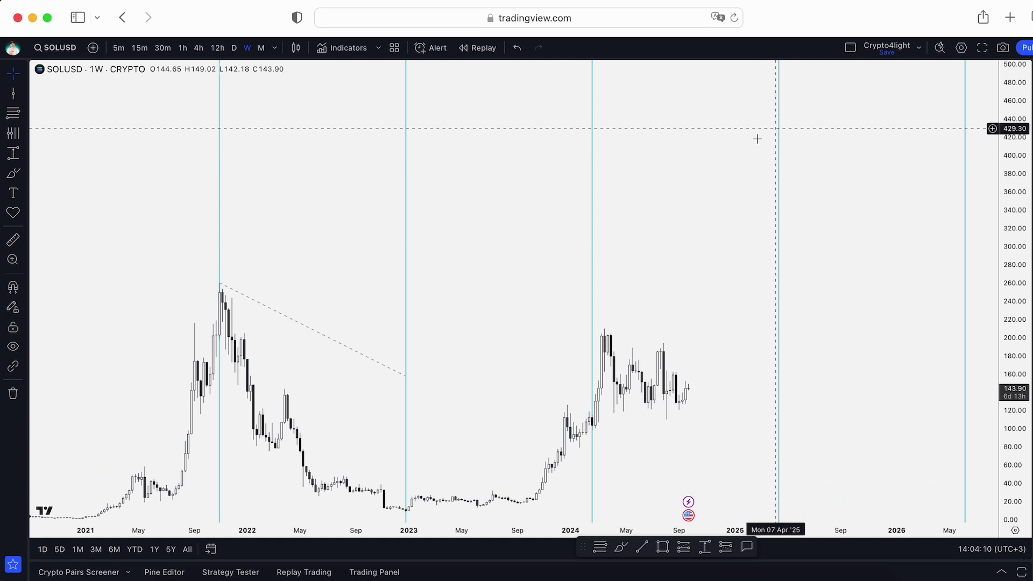
pyautogui.moveTo(757, 138); pyautogui.dragTo(759, 212)
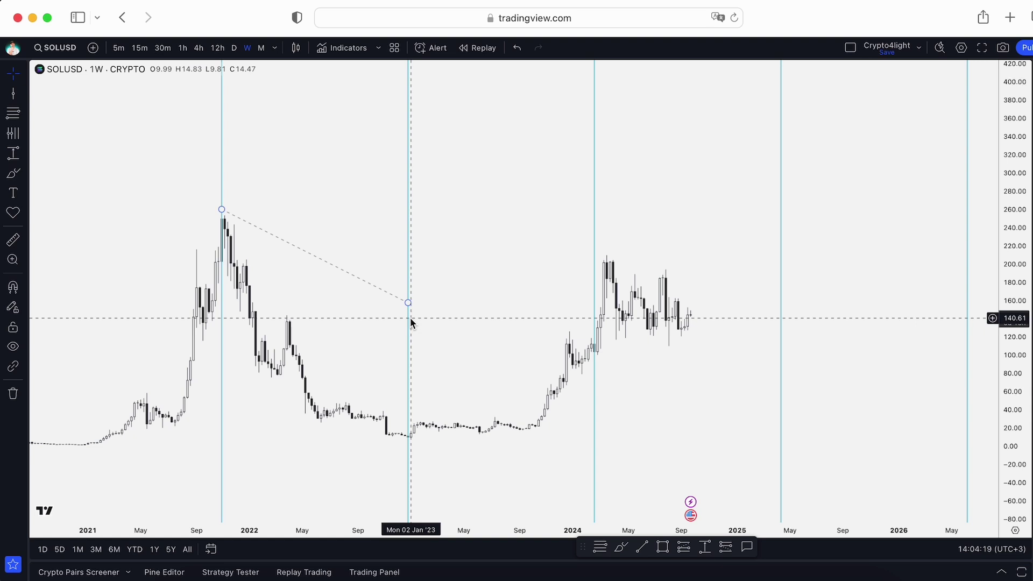
pyautogui.click(234, 48)
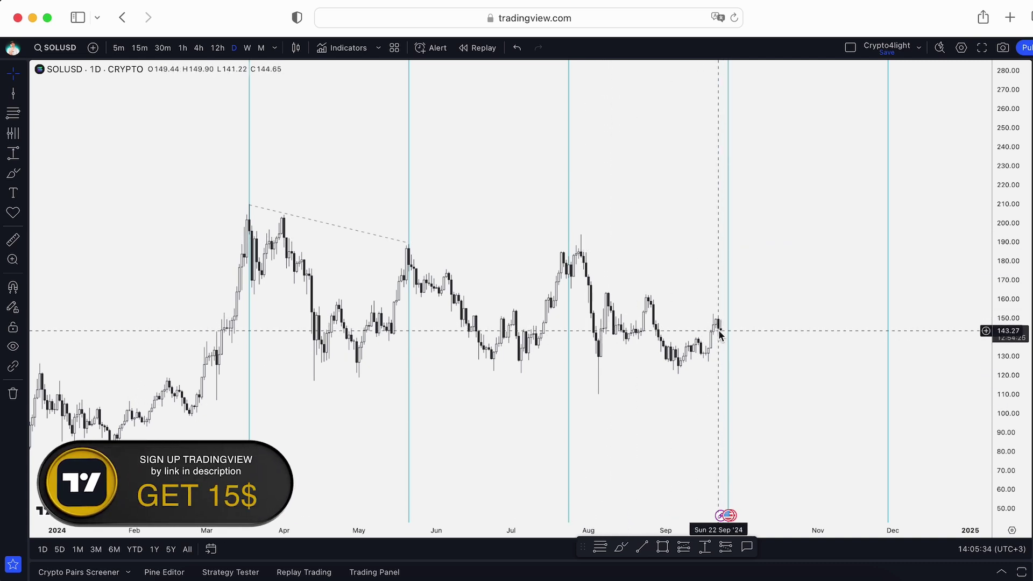
# Brush a freehand projection from the last candle, rising briefly then falling to about 124
pyautogui.click(621, 547)
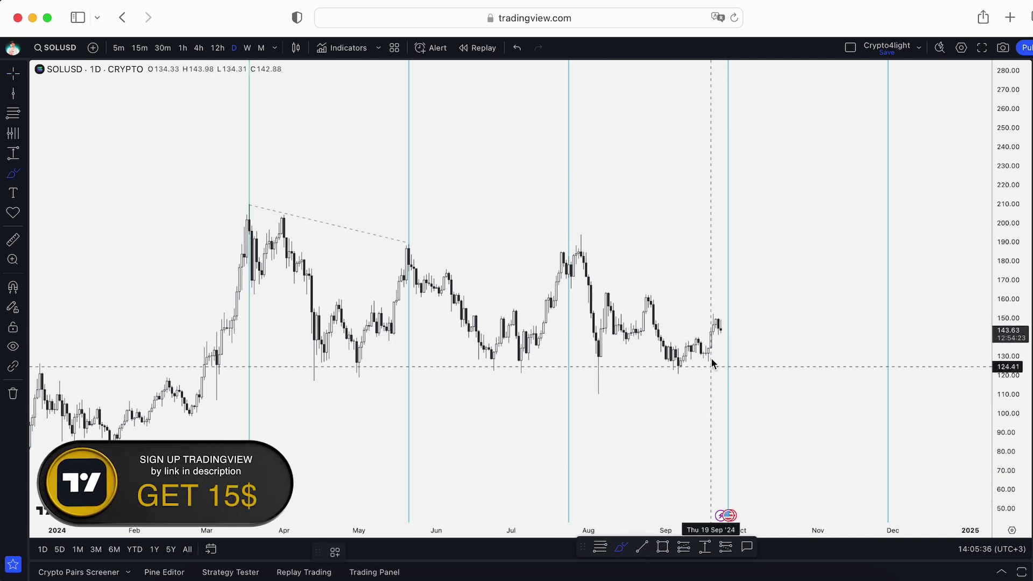
pyautogui.moveTo(720, 330)
pyautogui.mouseDown()
pyautogui.moveTo(731, 308)
pyautogui.moveTo(771, 370)
pyautogui.mouseUp()
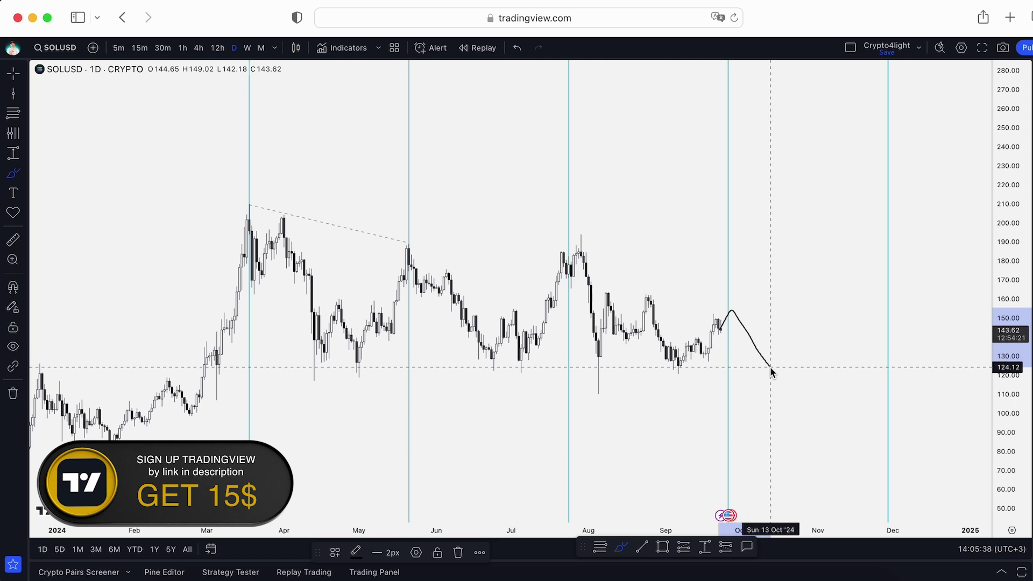